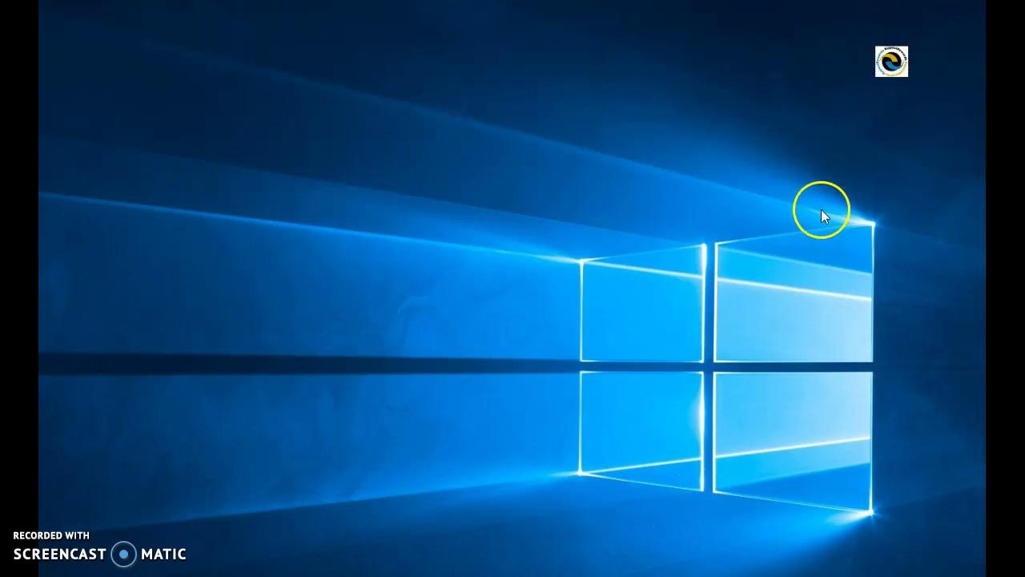
- Enter the member number on the transaction form and bring its Member Information window fully into view
{"action": "double_click", "coordinate": [891, 61]}
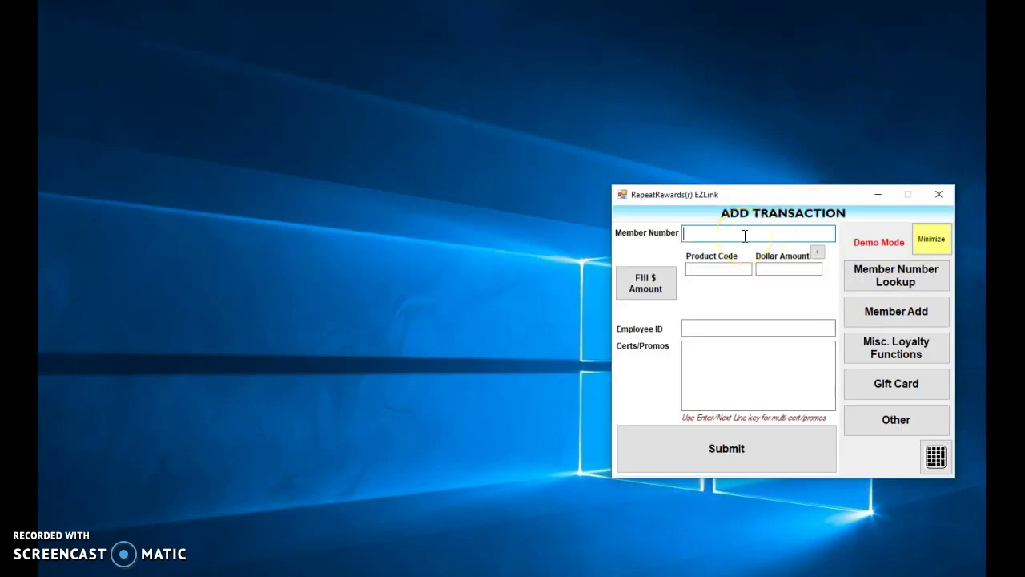
{"action": "type", "text": "999999999999"}
{"action": "left_click", "coordinate": [717, 269]}
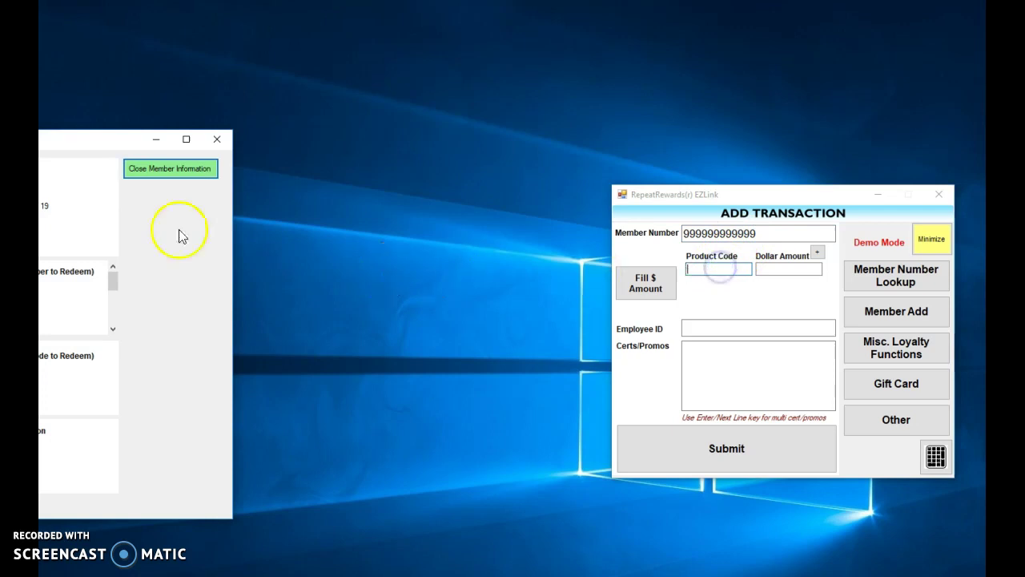
{"action": "left_click_drag", "start_coordinate": [103, 142], "coordinate": [401, 161]}
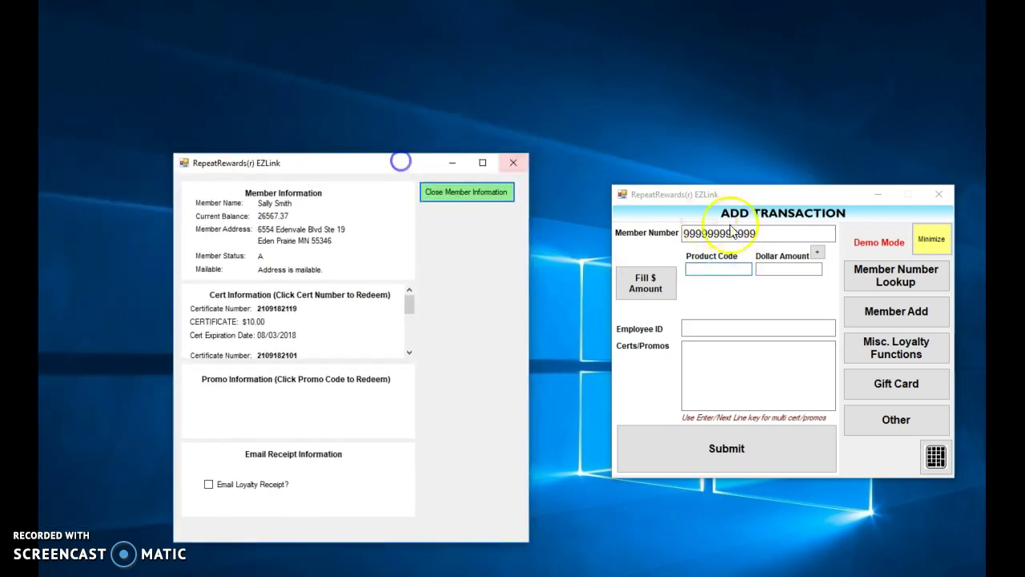
{"action": "left_click", "coordinate": [723, 270]}
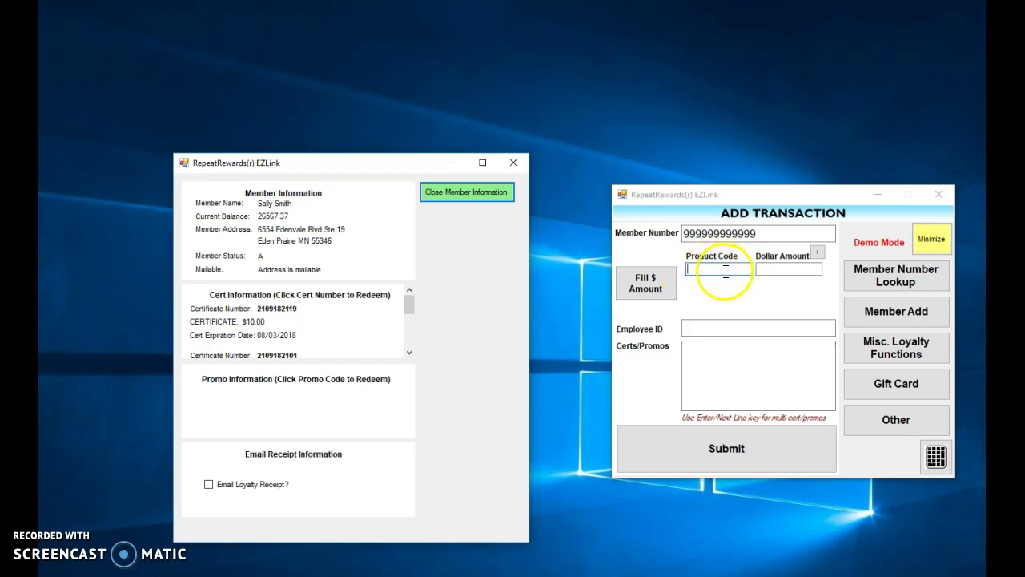
- Enter dollar amount 1 and employee ID 1, add the first $10 certificate, and submit
{"action": "left_click", "coordinate": [789, 268]}
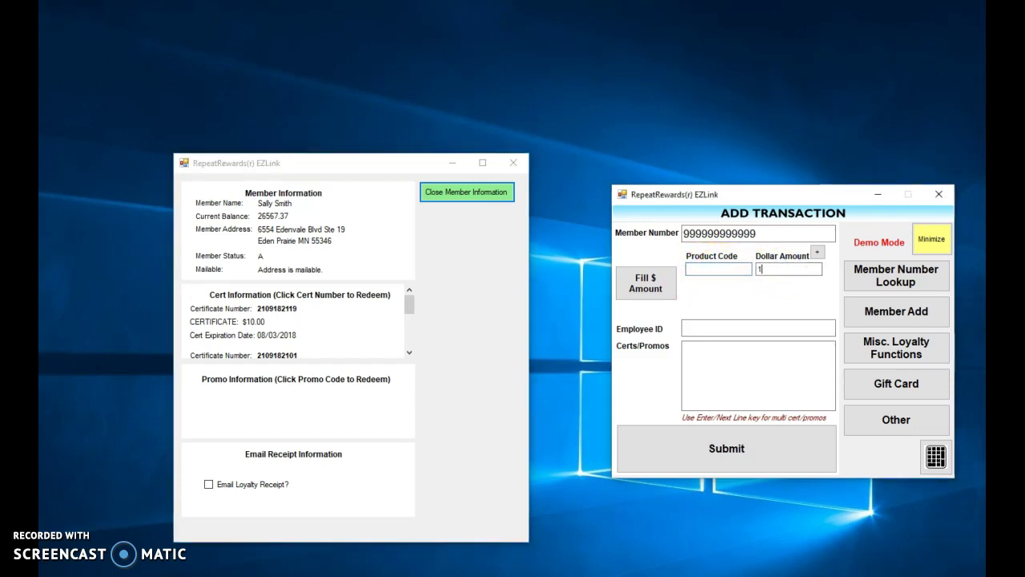
{"action": "left_click", "coordinate": [756, 268]}
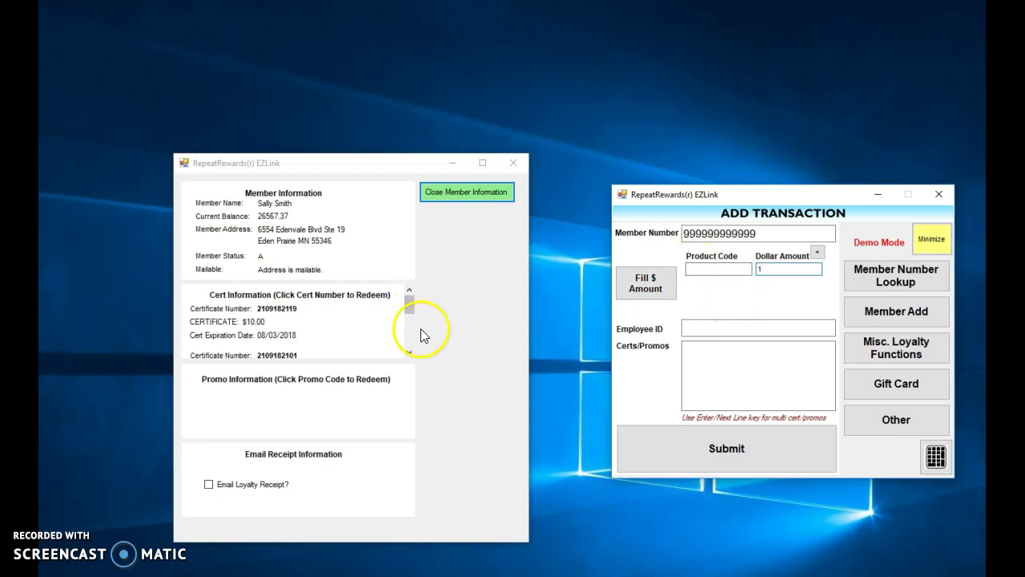
{"action": "left_click", "coordinate": [699, 326]}
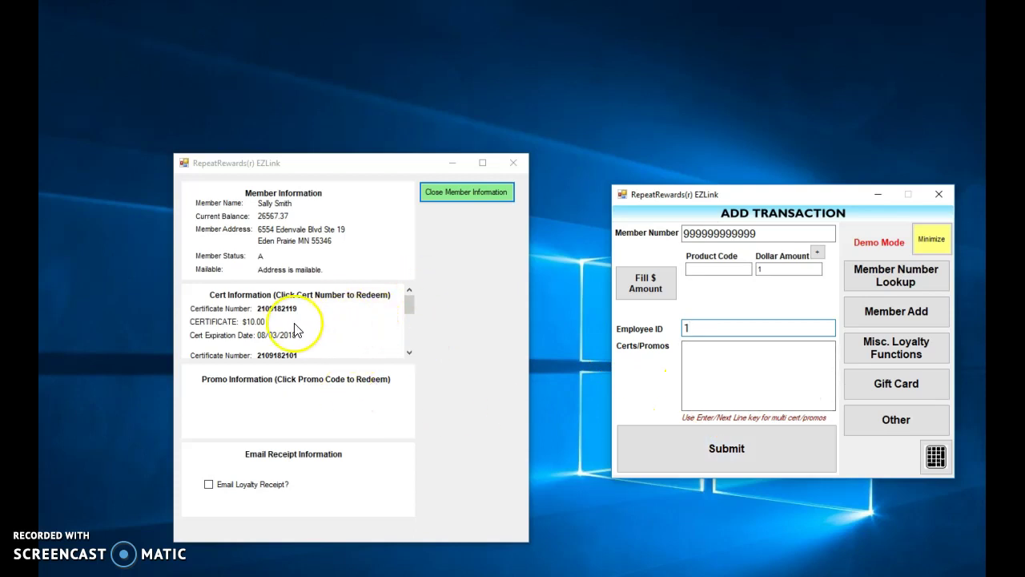
{"action": "scroll", "coordinate": [296, 329], "scroll_direction": "down", "scroll_amount": 3}
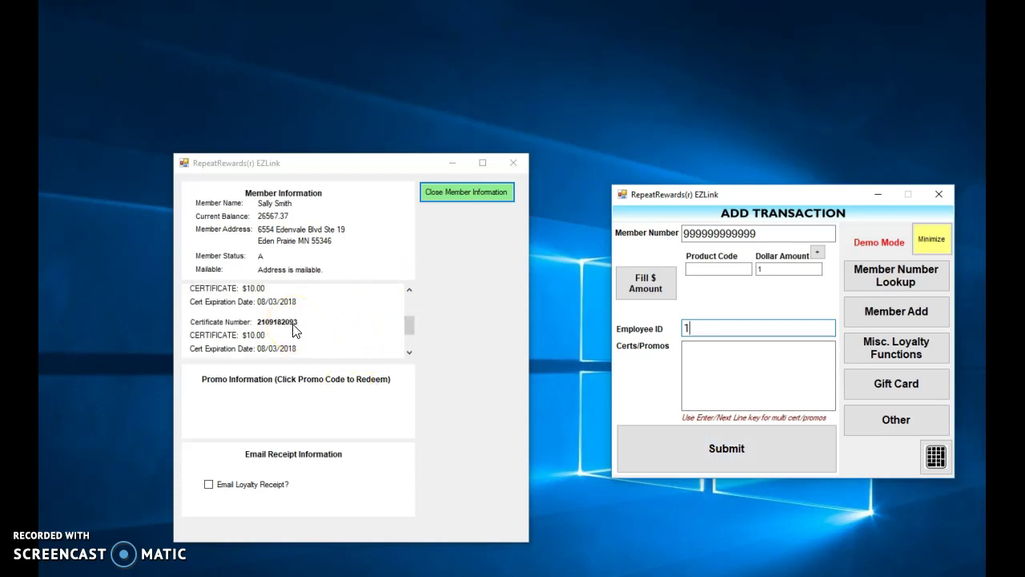
{"action": "scroll", "coordinate": [295, 330], "scroll_direction": "up", "scroll_amount": 3}
{"action": "left_click", "coordinate": [280, 314]}
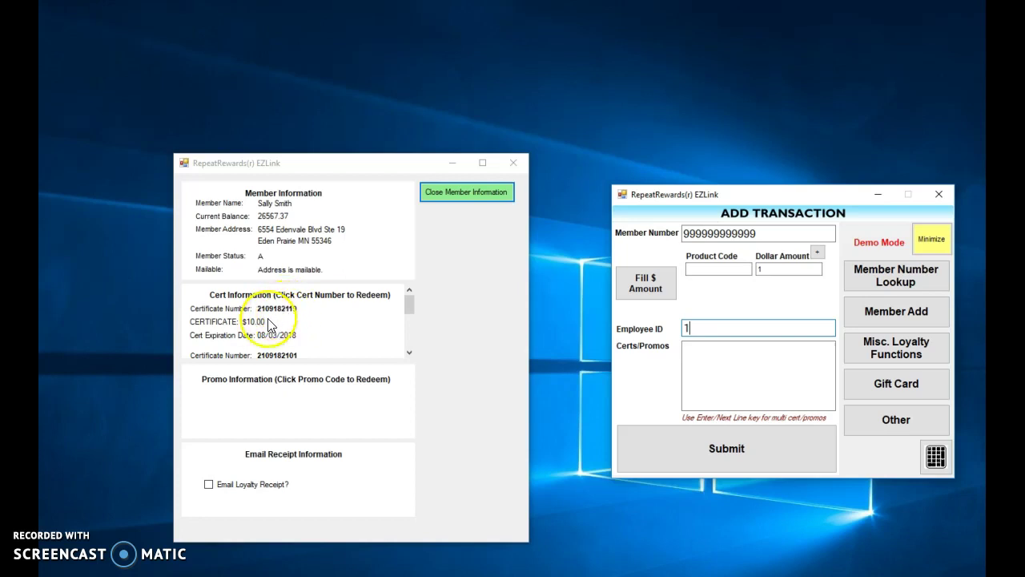
{"action": "left_click", "coordinate": [280, 312]}
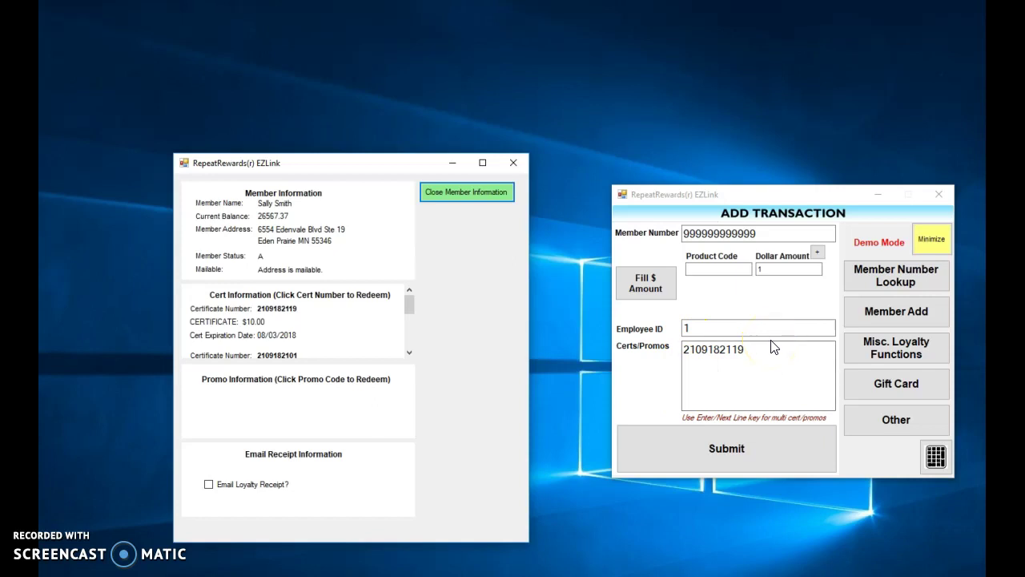
{"action": "left_click", "coordinate": [725, 450]}
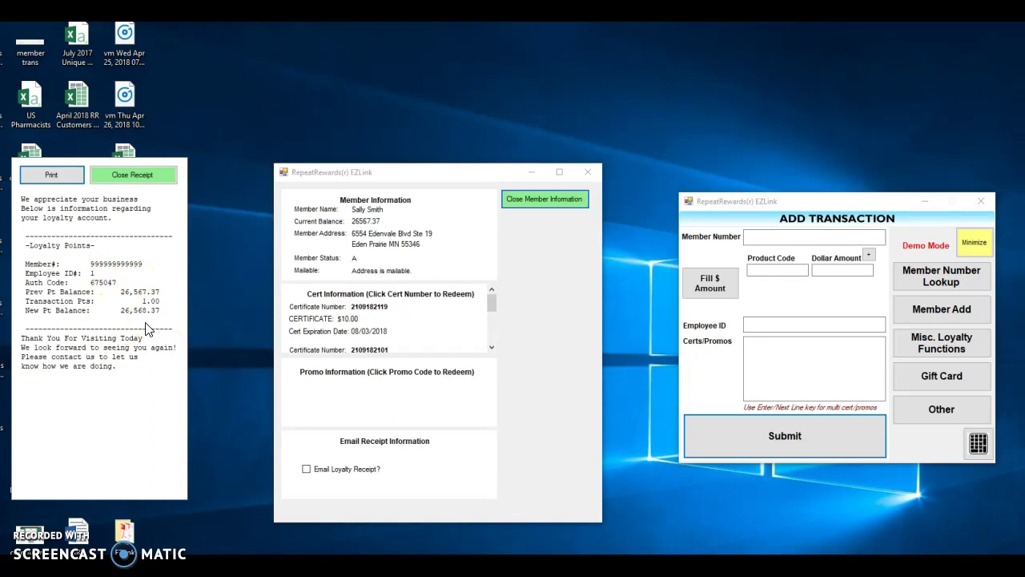
- Print the loyalty receipt showing the new 26,568.37 balance, then close it
{"action": "left_click", "coordinate": [51, 174]}
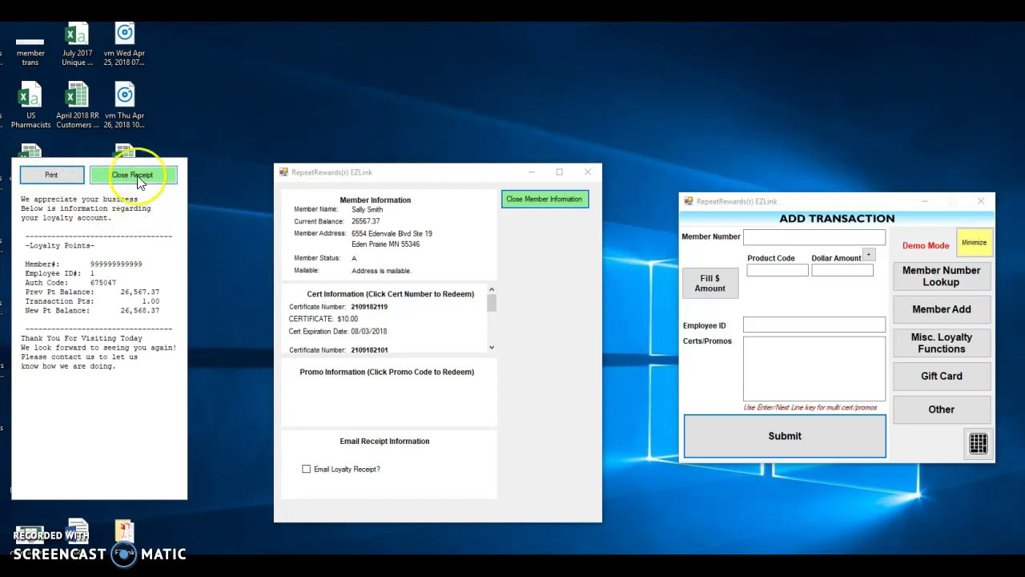
{"action": "left_click", "coordinate": [138, 181]}
- Close the receipt, look up members by last name 'test last', then close the lookup
{"action": "left_click", "coordinate": [137, 181]}
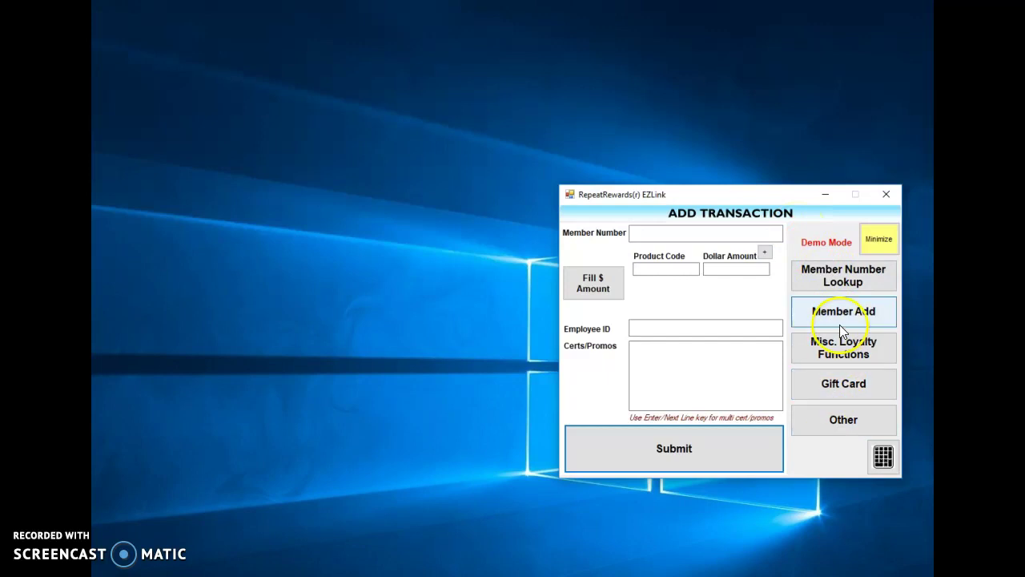
{"action": "left_click", "coordinate": [842, 279]}
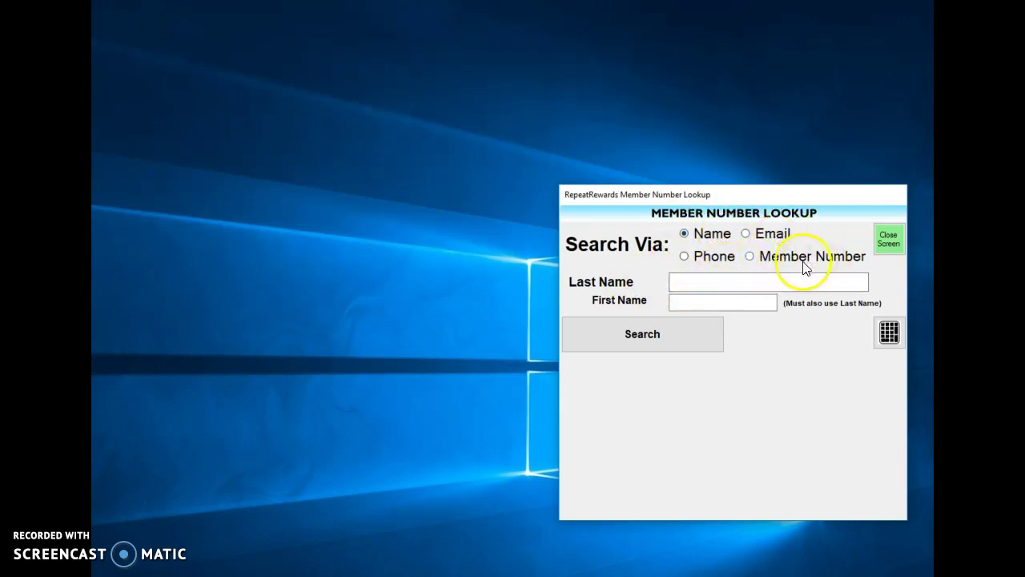
{"action": "left_click", "coordinate": [694, 277]}
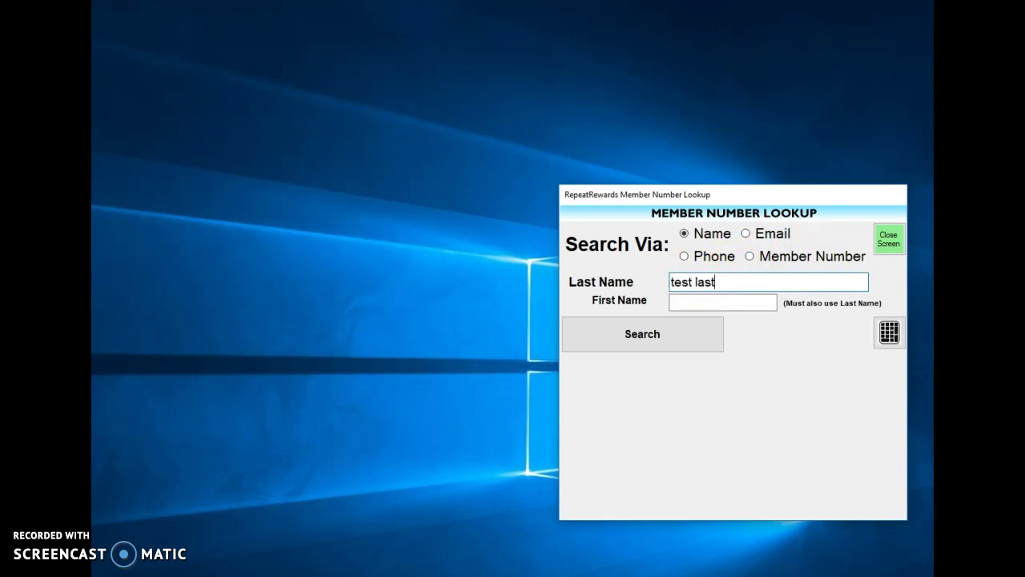
{"action": "type", "text": "test last"}
{"action": "left_click", "coordinate": [617, 334]}
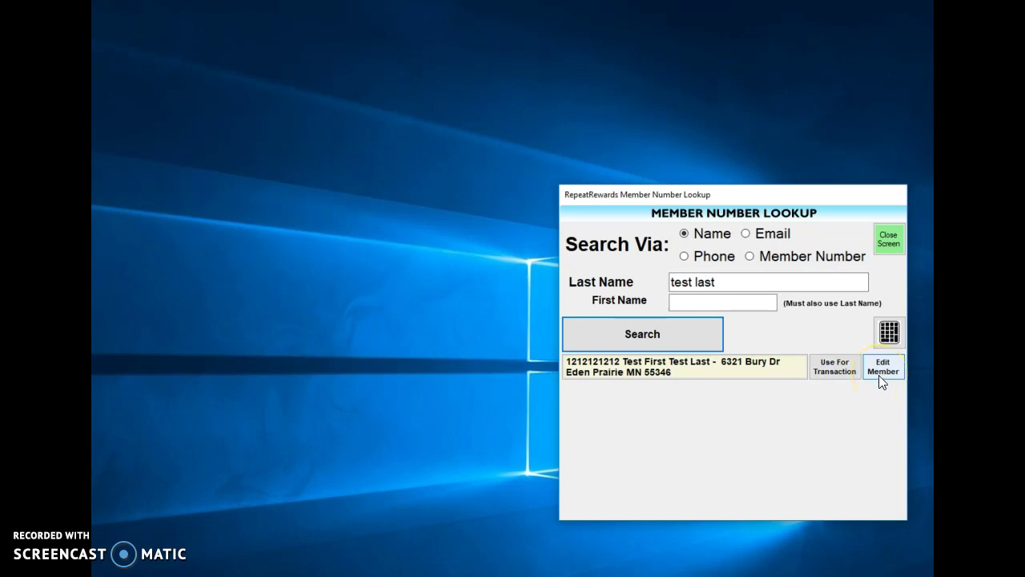
{"action": "left_click", "coordinate": [889, 239]}
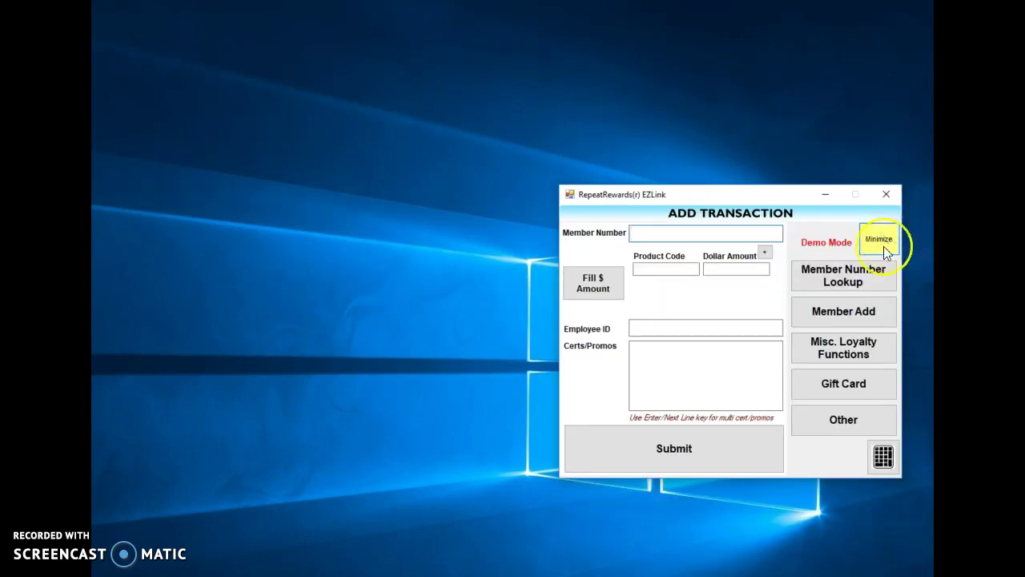
{"action": "left_click", "coordinate": [860, 319]}
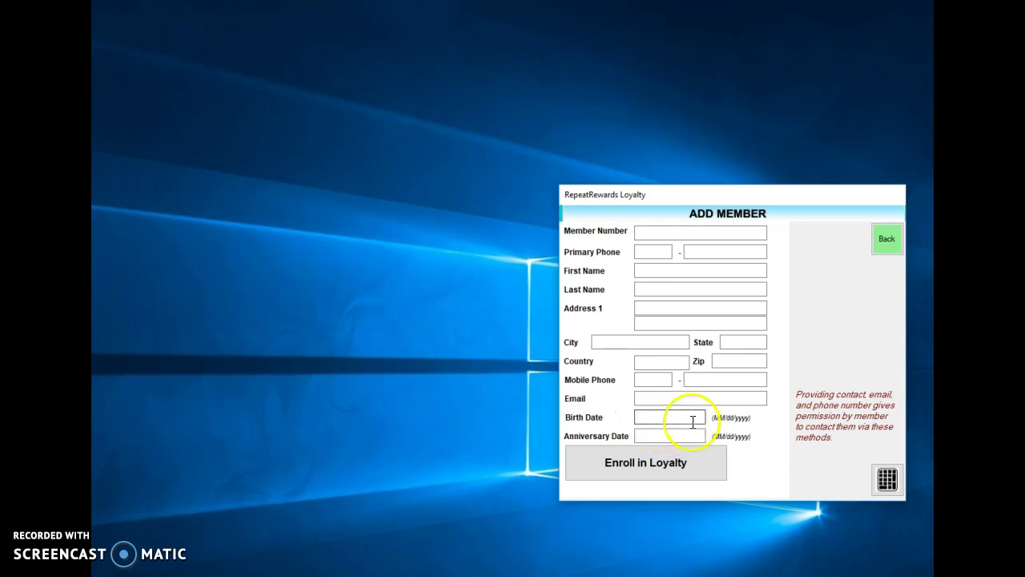
{"action": "left_click", "coordinate": [676, 413]}
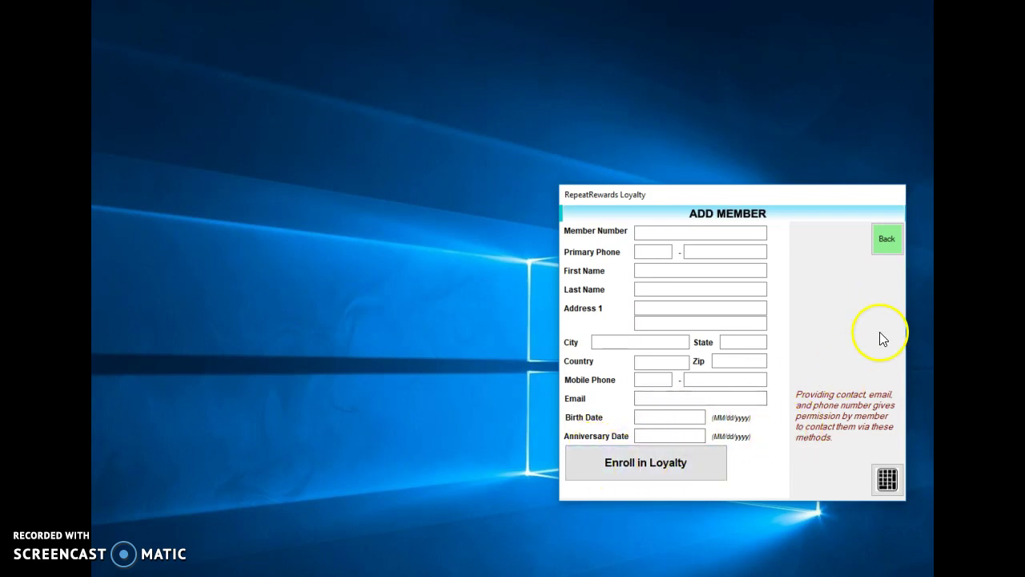
{"action": "left_click", "coordinate": [890, 245]}
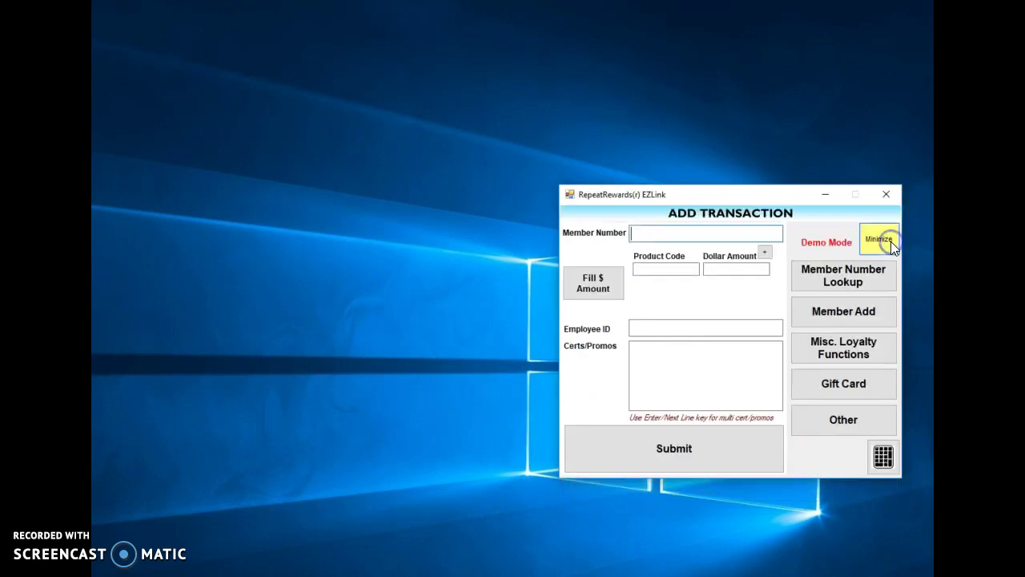
- Check the member's loyalty point balance (26568.37) under Misc. Loyalty Functions
{"action": "left_click", "coordinate": [865, 352]}
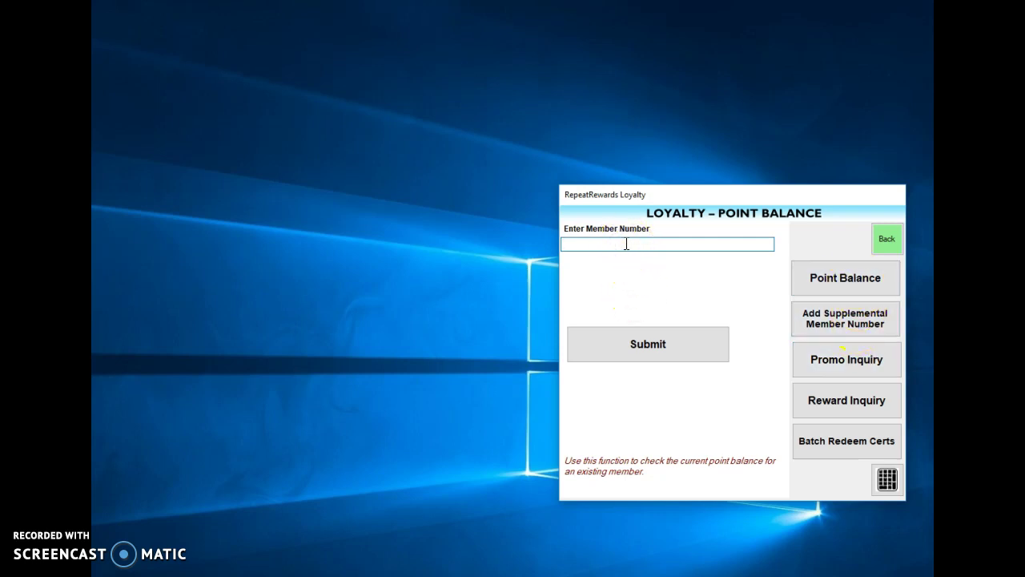
{"action": "type", "text": "999999999999"}
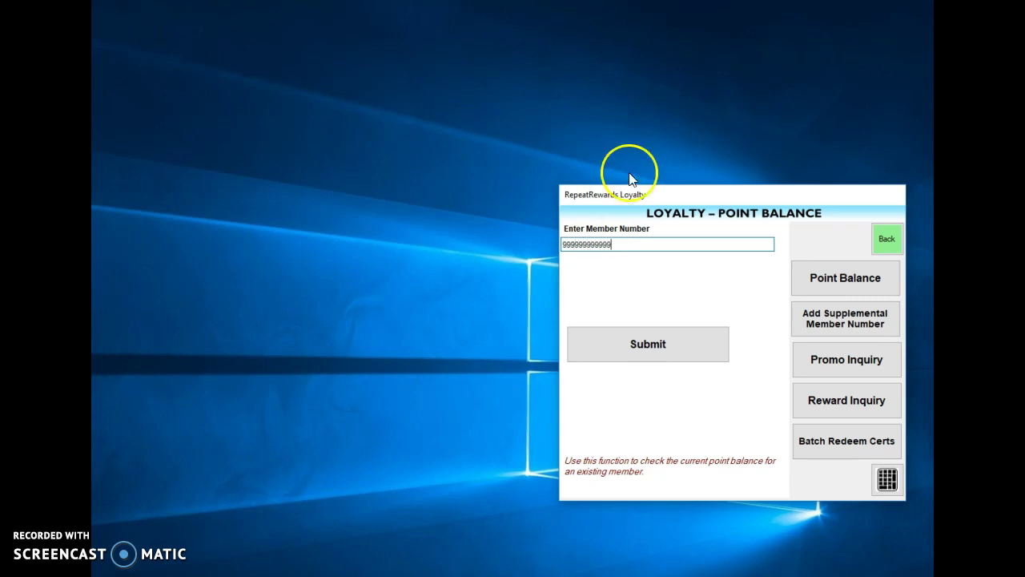
{"action": "left_click", "coordinate": [671, 341]}
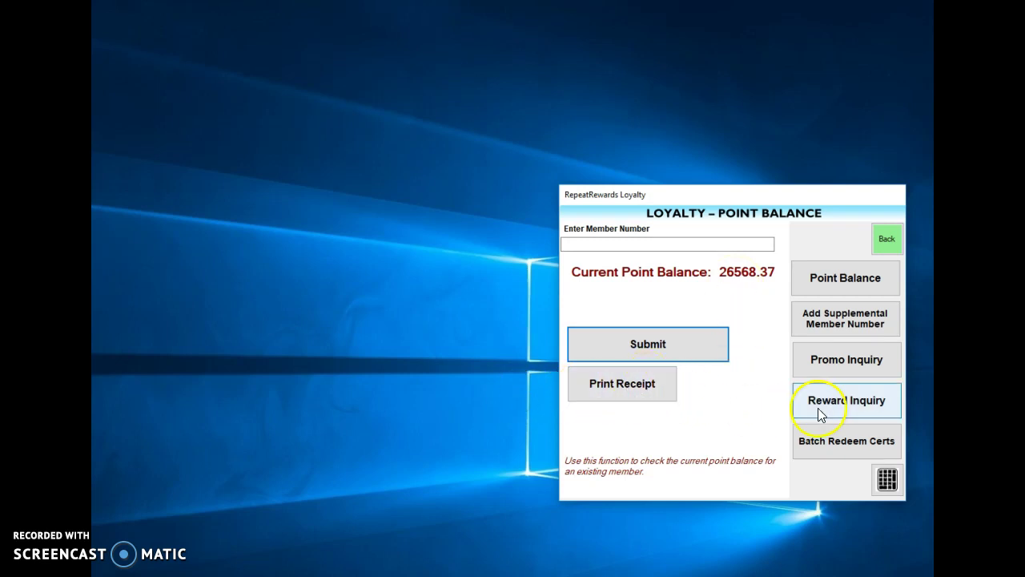
{"action": "left_click", "coordinate": [853, 323]}
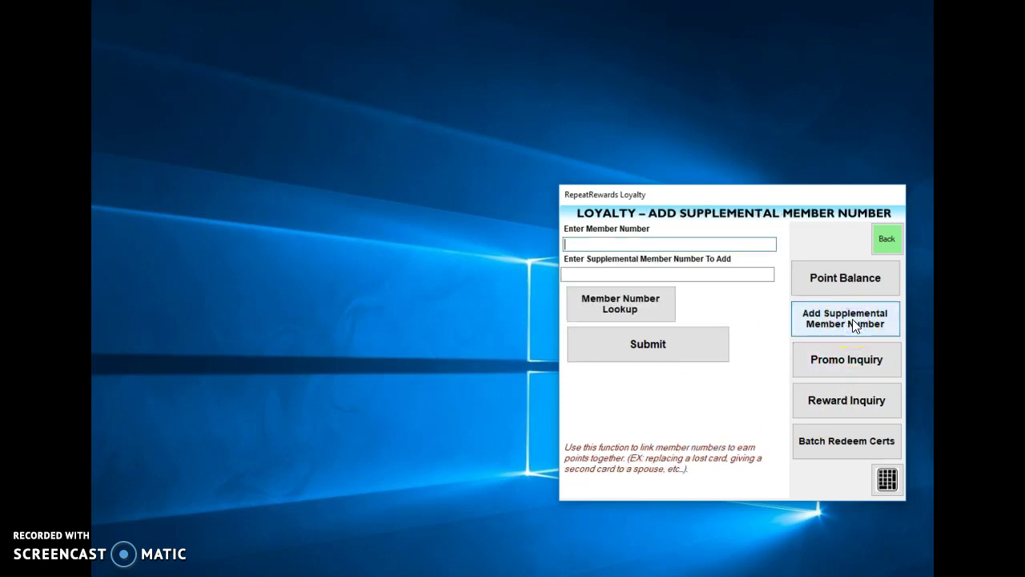
- Fill in the primary member number and the supplemental member number to link to it
{"action": "left_click", "coordinate": [747, 244]}
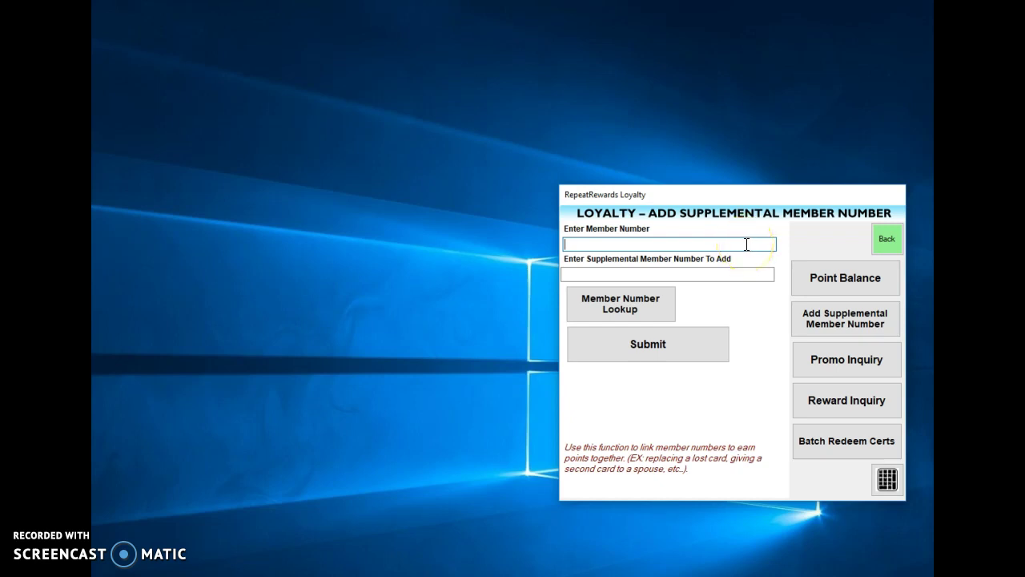
{"action": "type", "text": "999999999999"}
{"action": "left_click", "coordinate": [723, 273]}
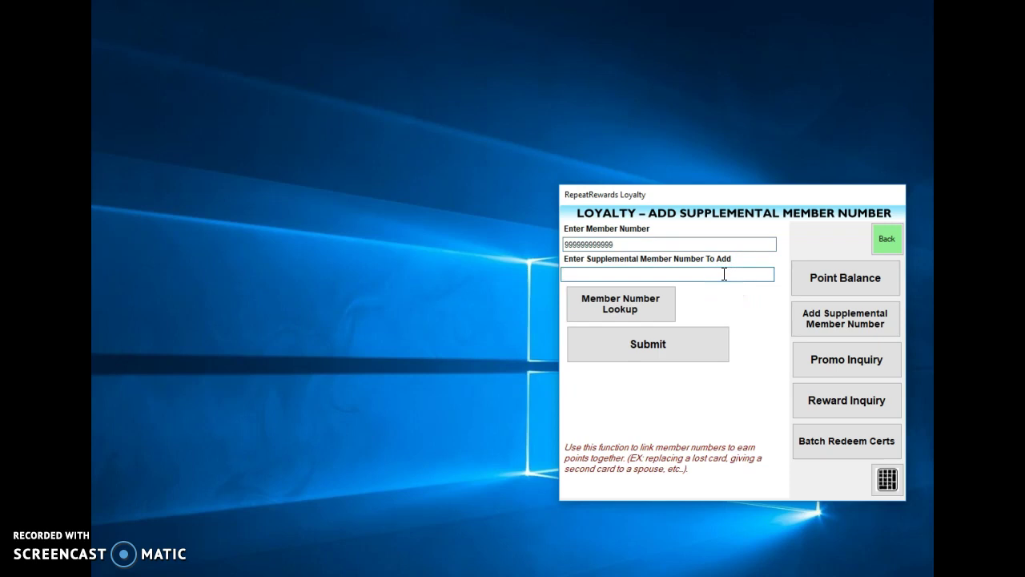
{"action": "type", "text": "888888888888"}
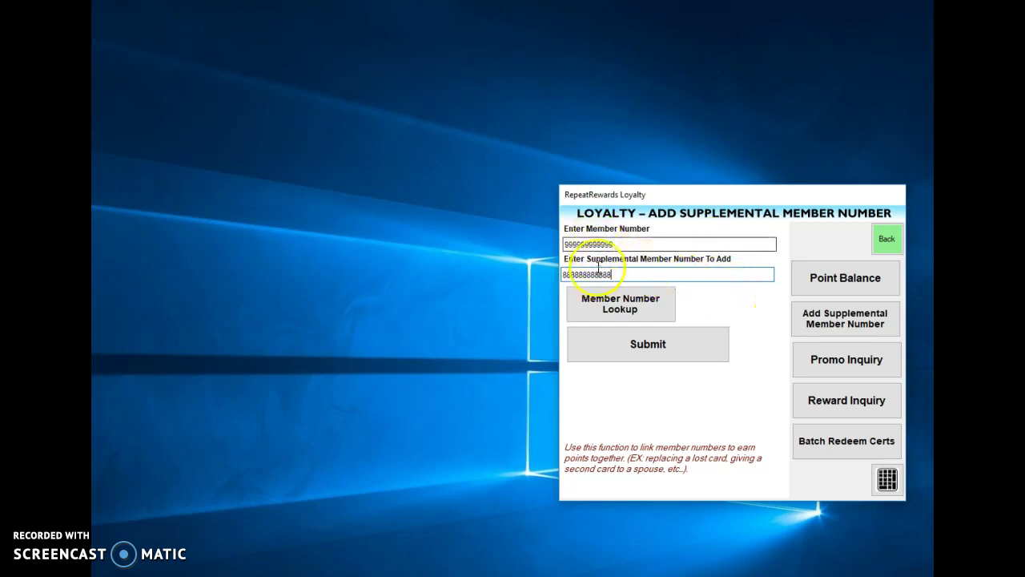
- Fill the Promo Inquiry with the member number and promo code 55555
{"action": "left_click", "coordinate": [854, 363]}
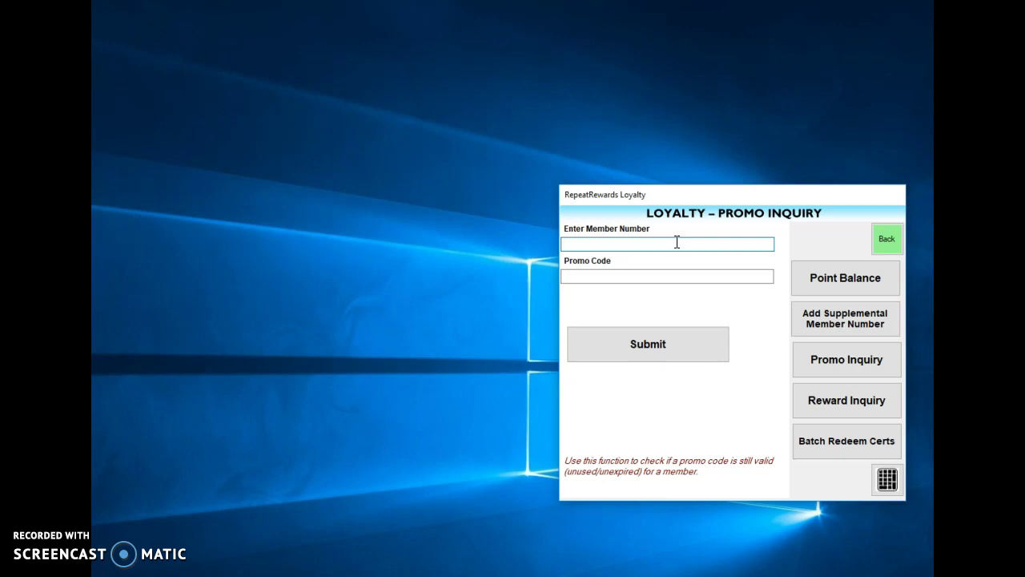
{"action": "type", "text": "999999999999"}
{"action": "left_click", "coordinate": [607, 274]}
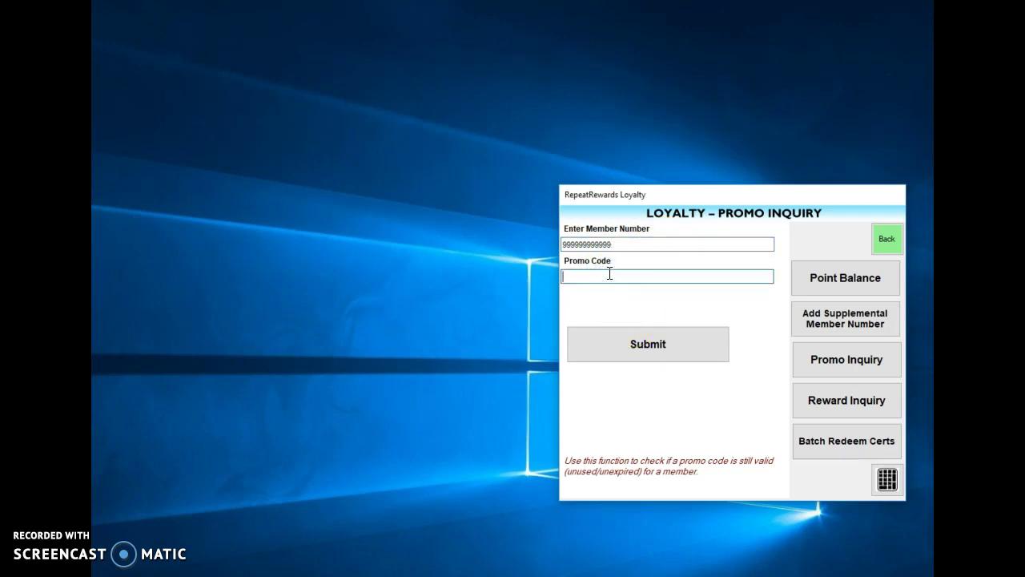
{"action": "type", "text": "55555"}
- Enter a reward certificate number on the Reward Inquiry form and submit it for validation
{"action": "left_click", "coordinate": [850, 403]}
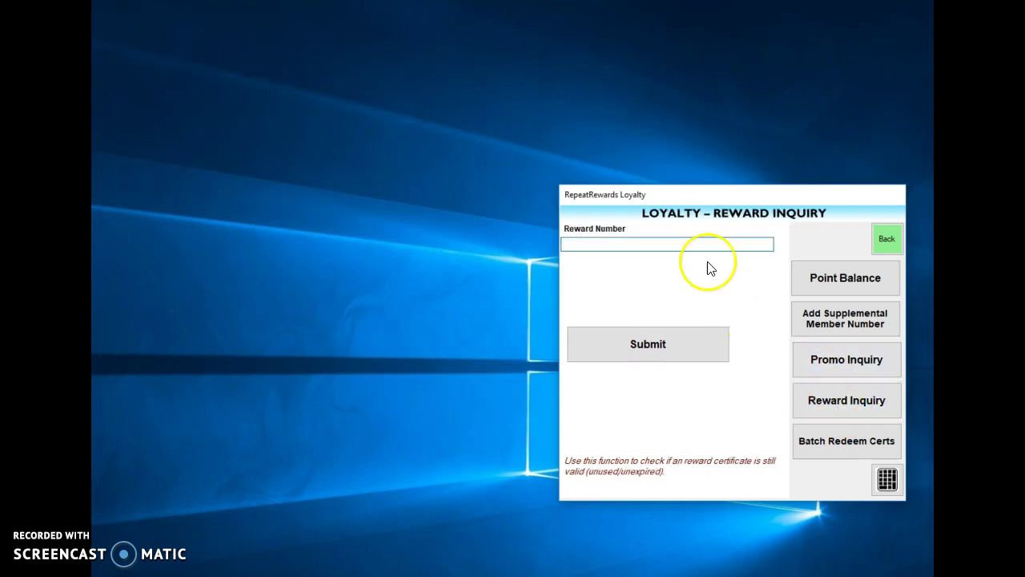
{"action": "left_click", "coordinate": [696, 245]}
{"action": "type", "text": "33333333"}
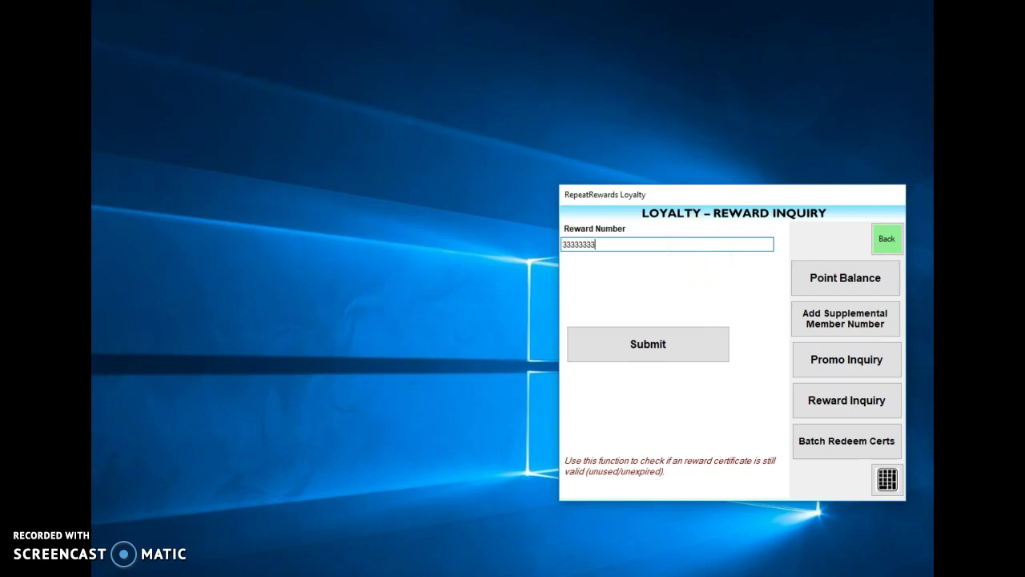
{"action": "type", "text": "333333333"}
{"action": "left_click", "coordinate": [690, 256]}
{"action": "left_click", "coordinate": [695, 271]}
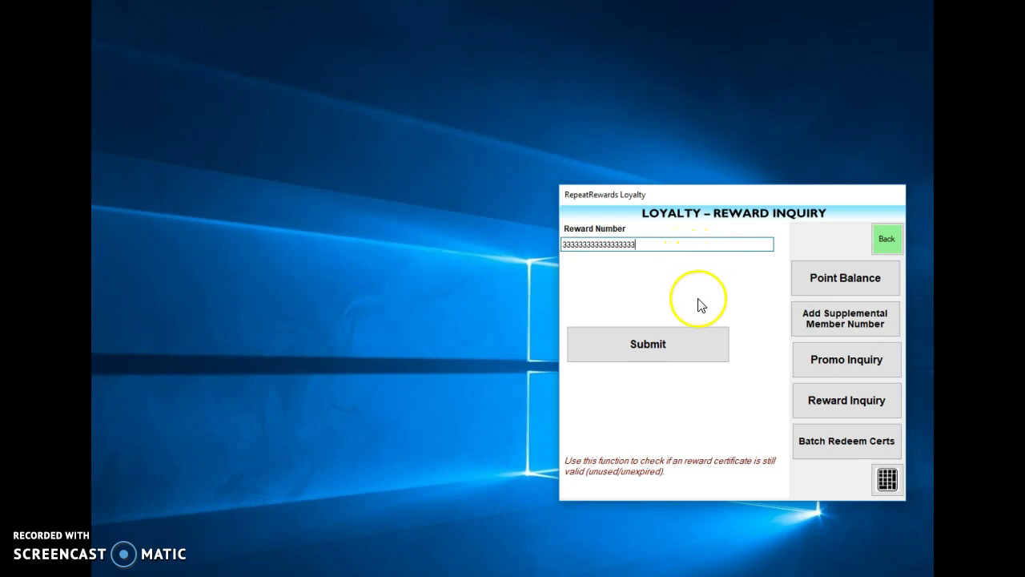
{"action": "left_click", "coordinate": [622, 327]}
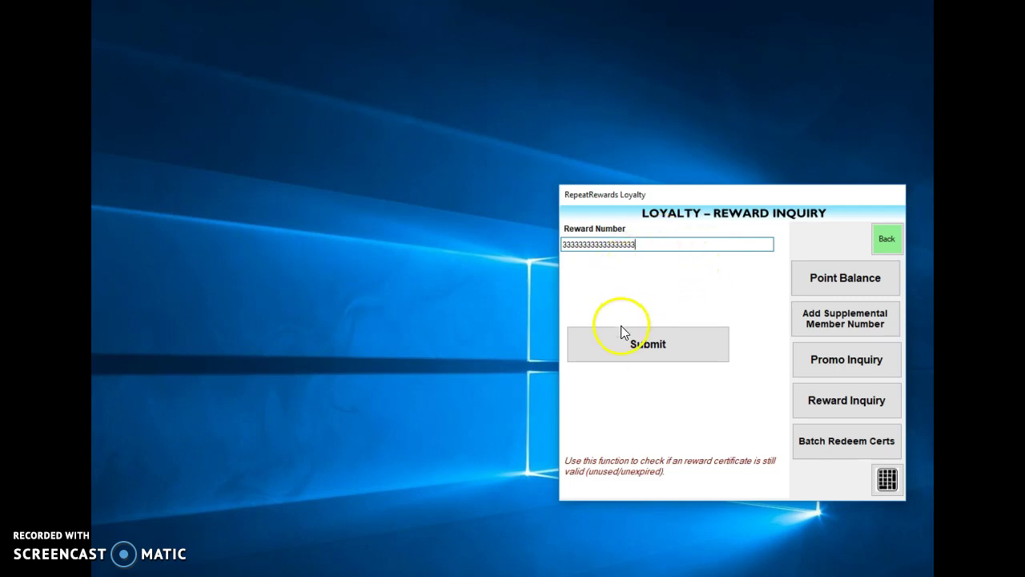
- List three certificate numbers for batch redemption, then return to the Add Transaction screen
{"action": "left_click", "coordinate": [833, 447]}
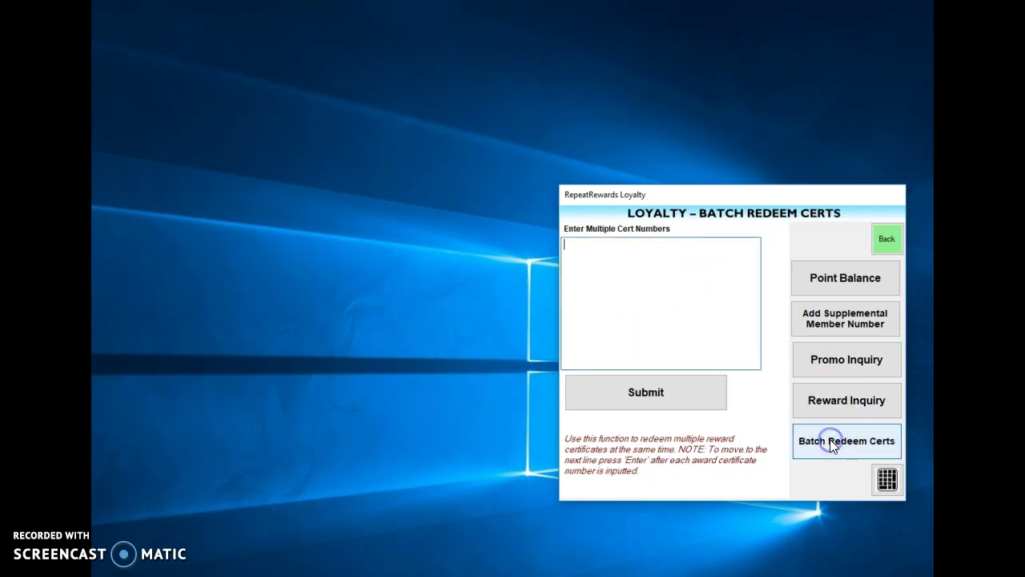
{"action": "left_click", "coordinate": [636, 257]}
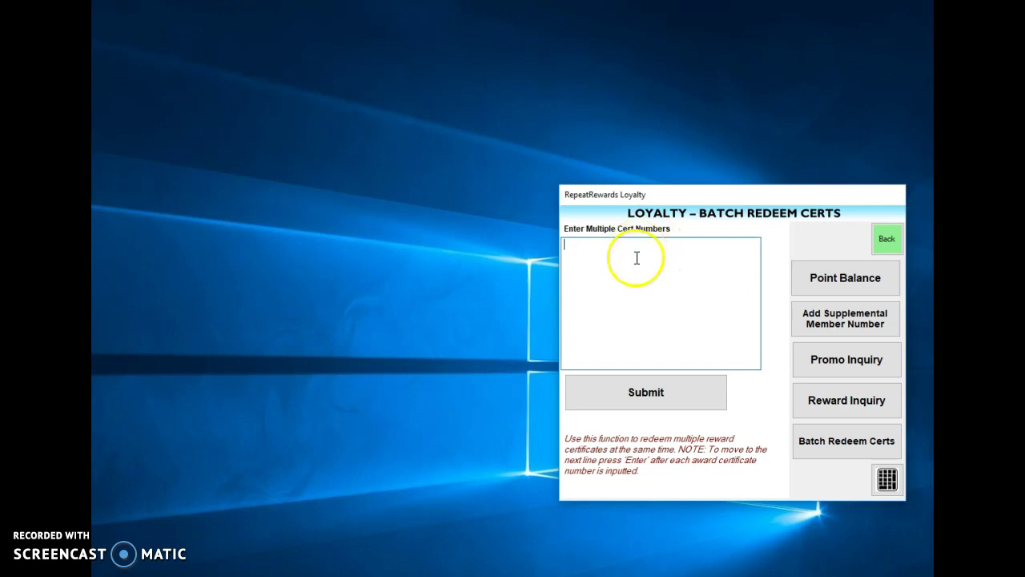
{"action": "type", "text": "88888888888888"}
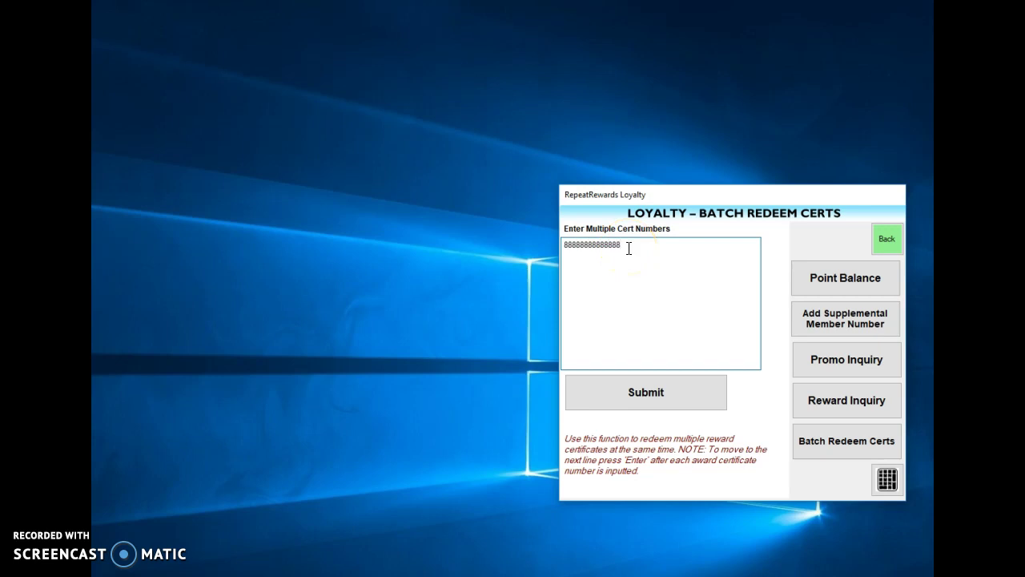
{"action": "key", "text": "Return"}
{"action": "type", "text": "7777777777777"}
{"action": "left_click", "coordinate": [631, 274]}
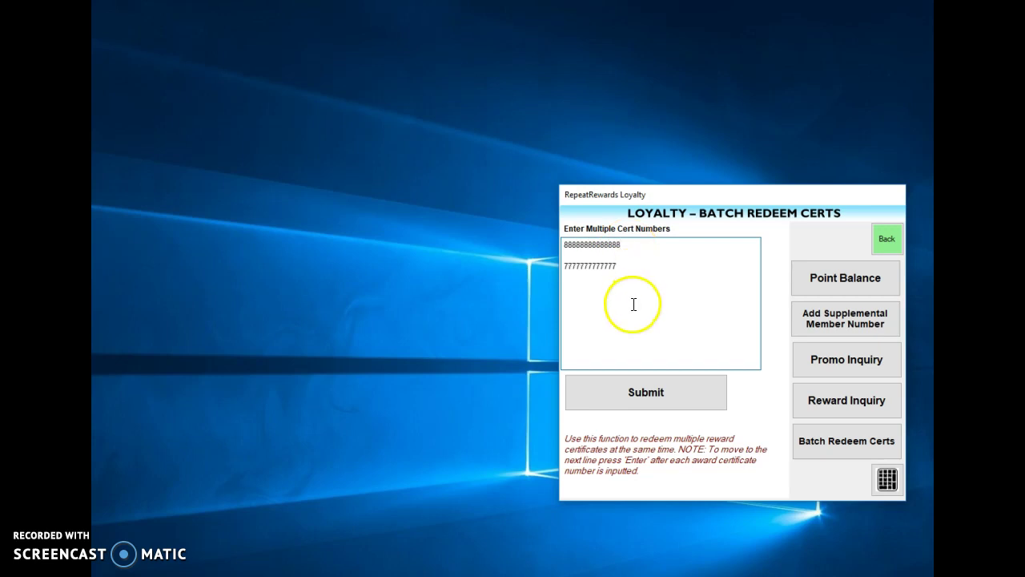
{"action": "type", "text": "66666666"}
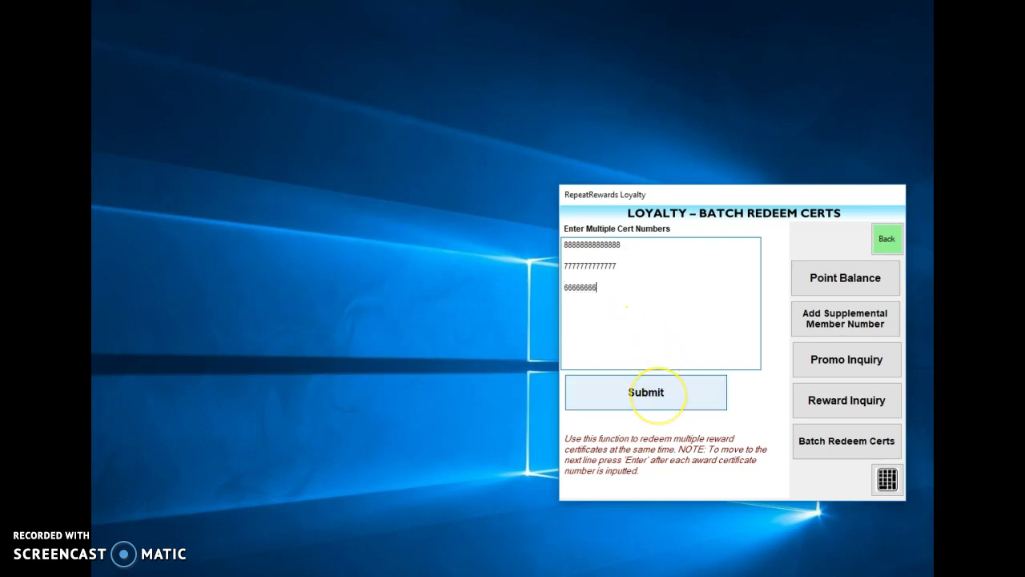
{"action": "type", "text": "6666"}
{"action": "left_click", "coordinate": [884, 244]}
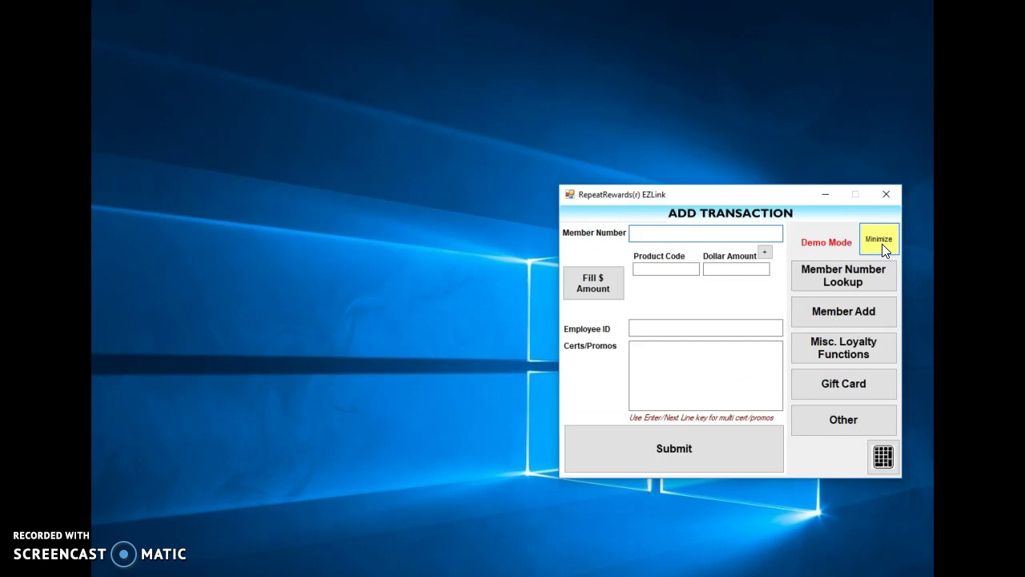
- Start a gift card sale with the card number and an amount of 25
{"action": "left_click", "coordinate": [841, 385]}
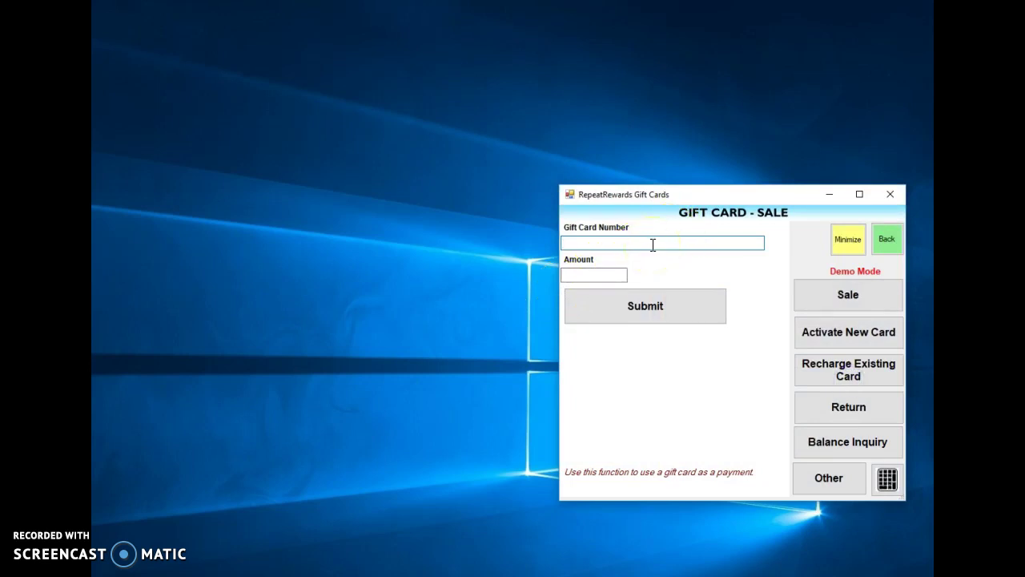
{"action": "type", "text": "99999999999999999"}
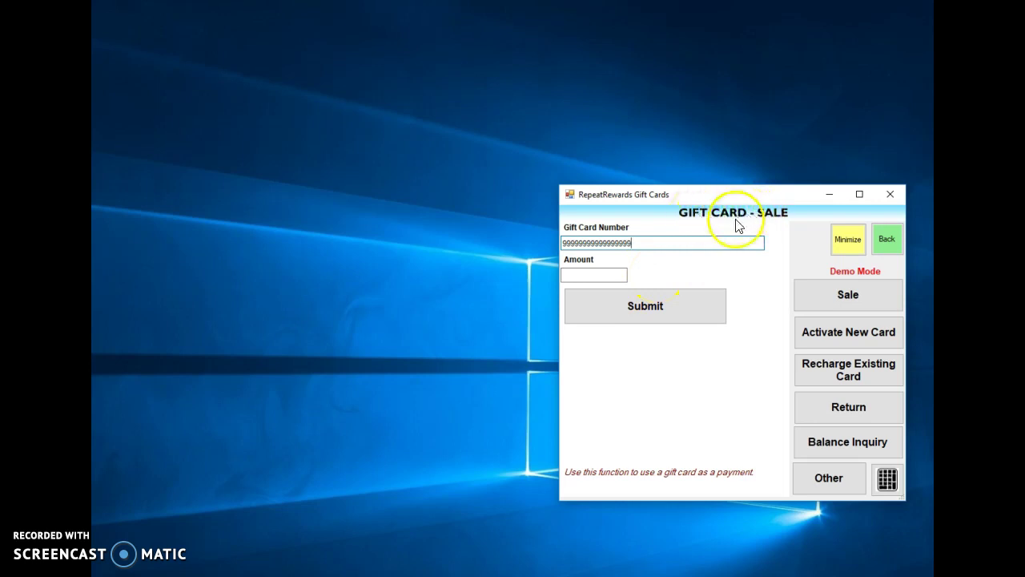
{"action": "left_click", "coordinate": [601, 274]}
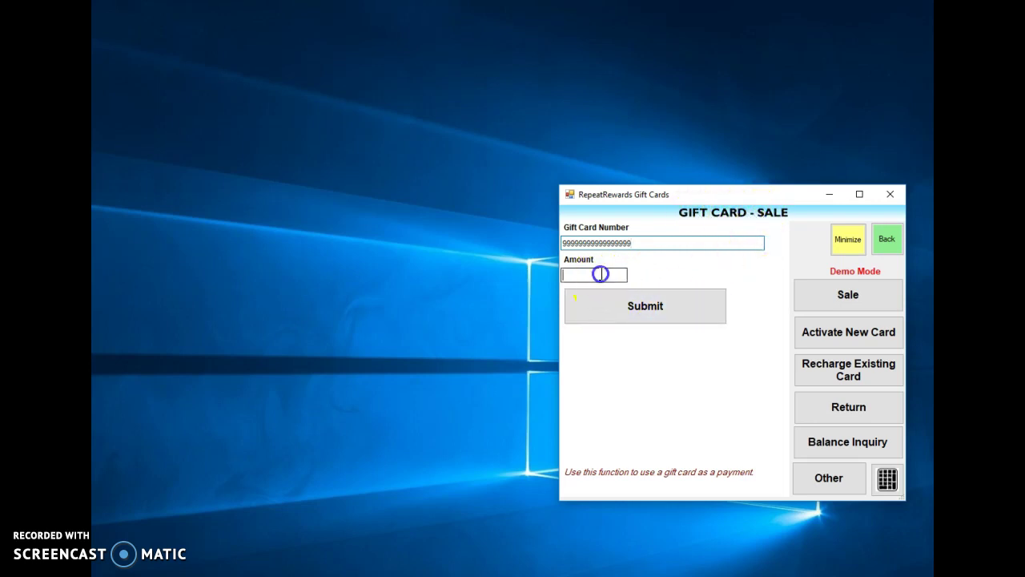
{"action": "type", "text": "25"}
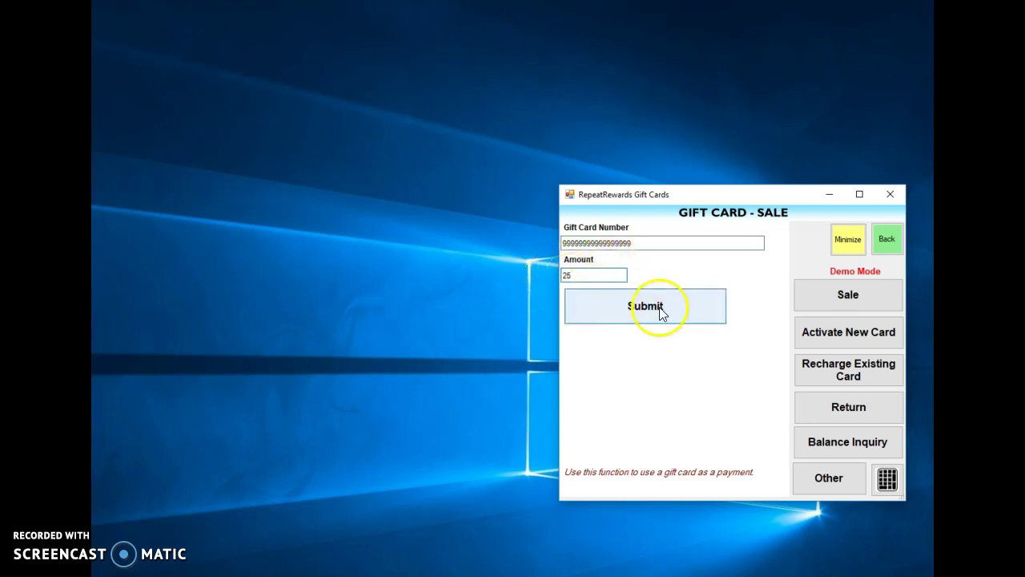
- Submit the 25.00 gift card sale, leaving a 73.00 balance, and dismiss its receipt
{"action": "left_click", "coordinate": [629, 309]}
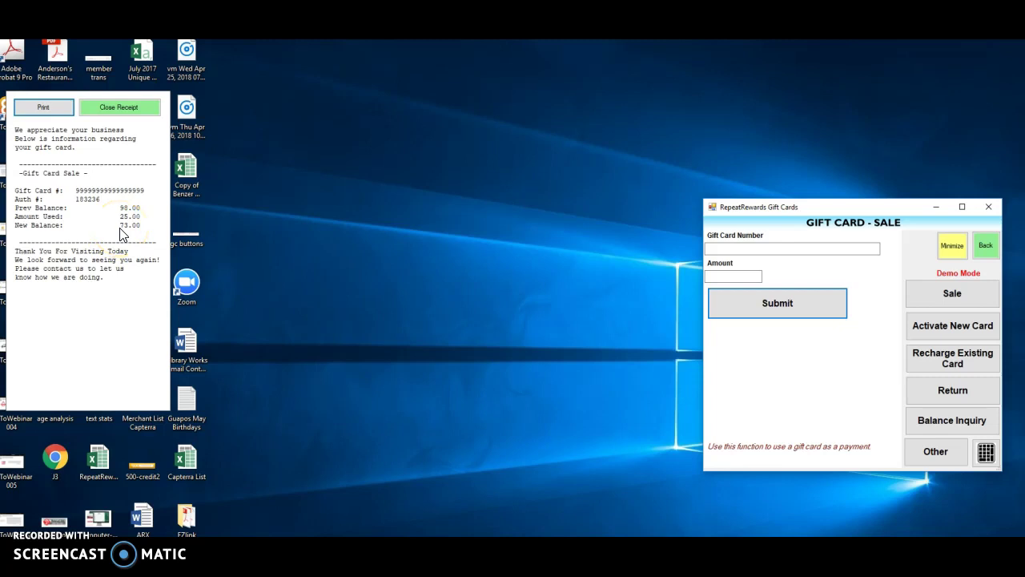
{"action": "left_click", "coordinate": [121, 106]}
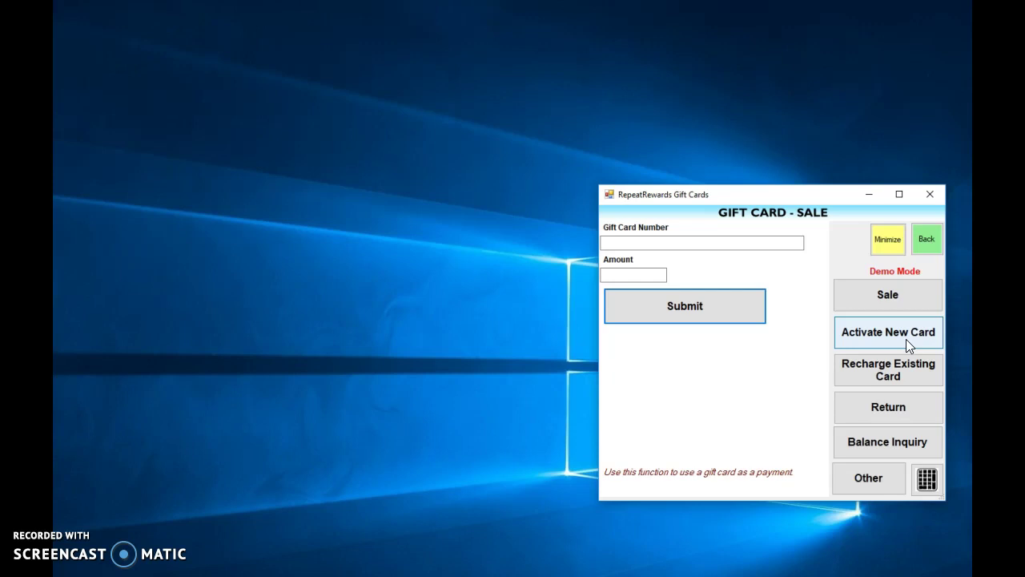
{"action": "left_click", "coordinate": [907, 373]}
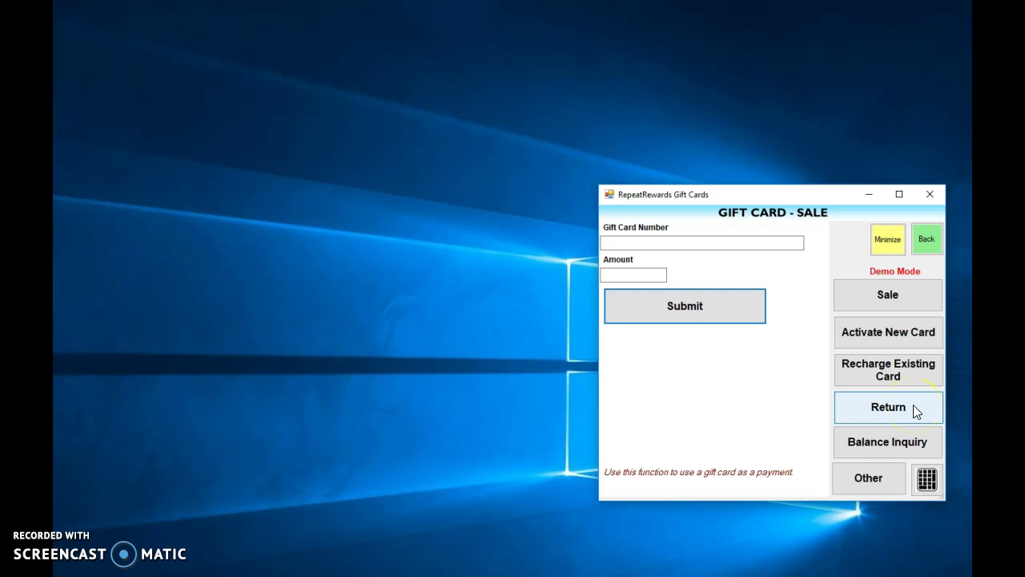
- Switch from Gift Cards to the Other Functions window listing Help, Settings and Connection Testing
{"action": "left_click", "coordinate": [898, 474]}
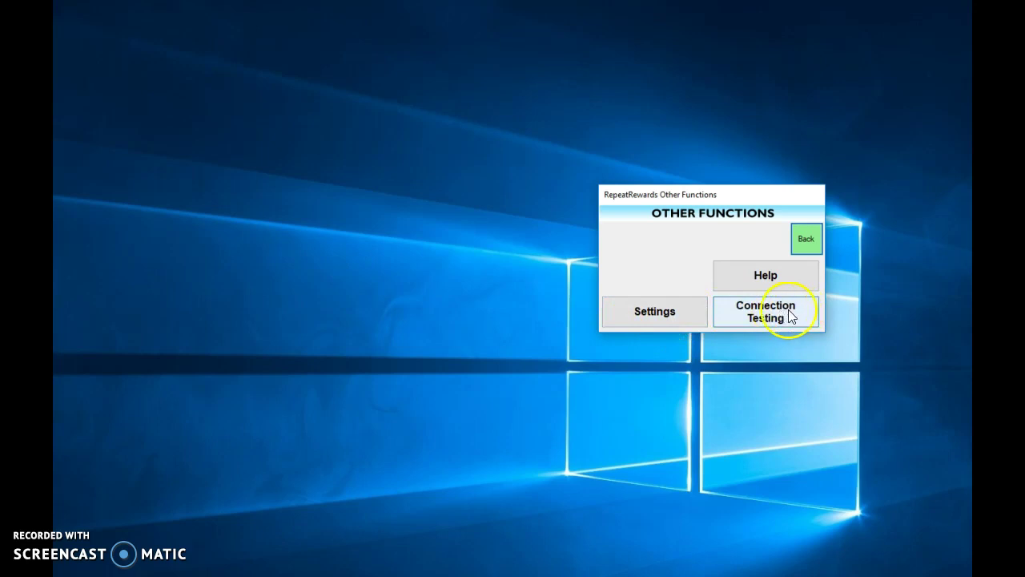
- Leave Other Functions and return to the empty Add Transaction form
{"action": "left_click", "coordinate": [812, 241]}
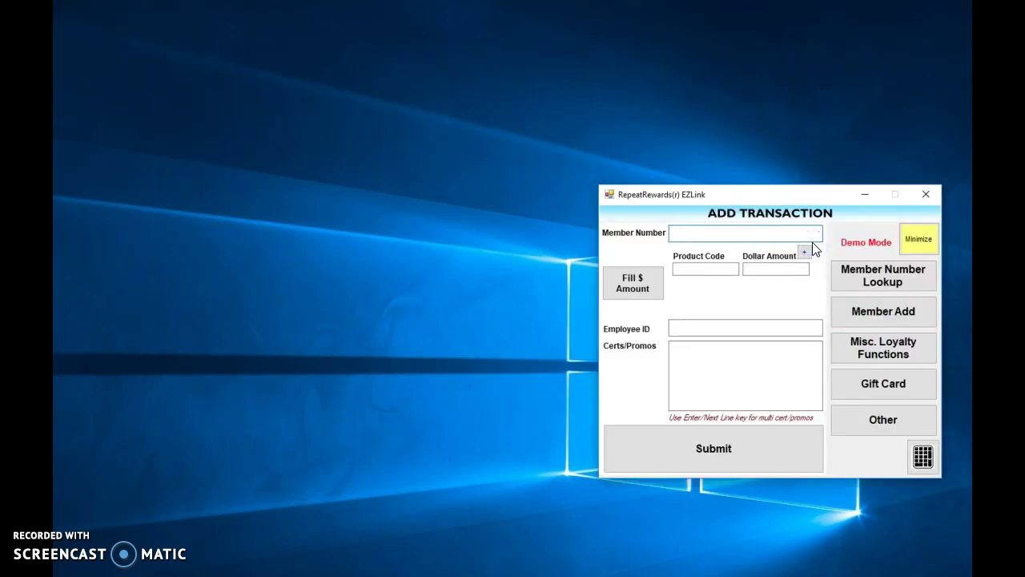